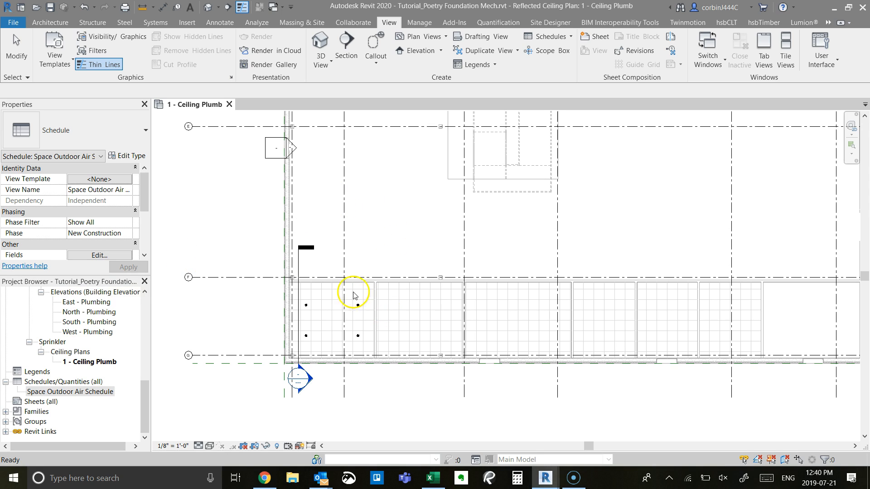
{"action": "left_click", "coordinate": [304, 302]}
{"action": "left_click", "coordinate": [305, 308]}
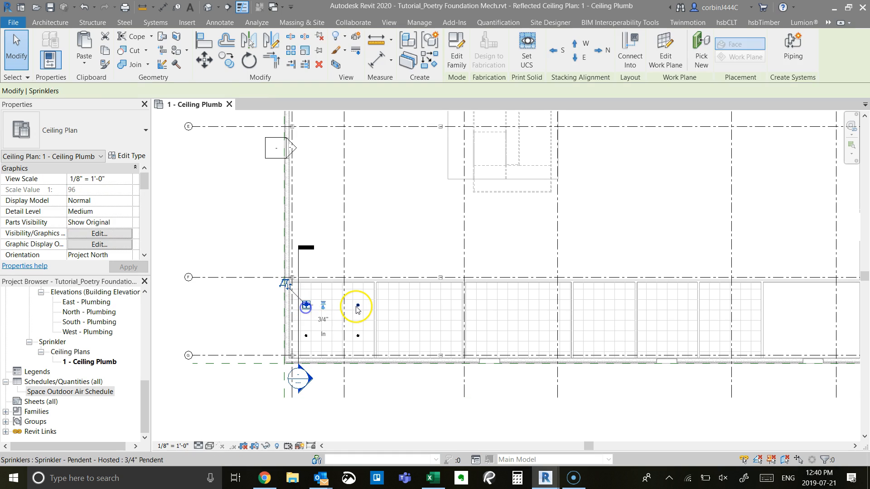
{"action": "left_click", "coordinate": [391, 216]}
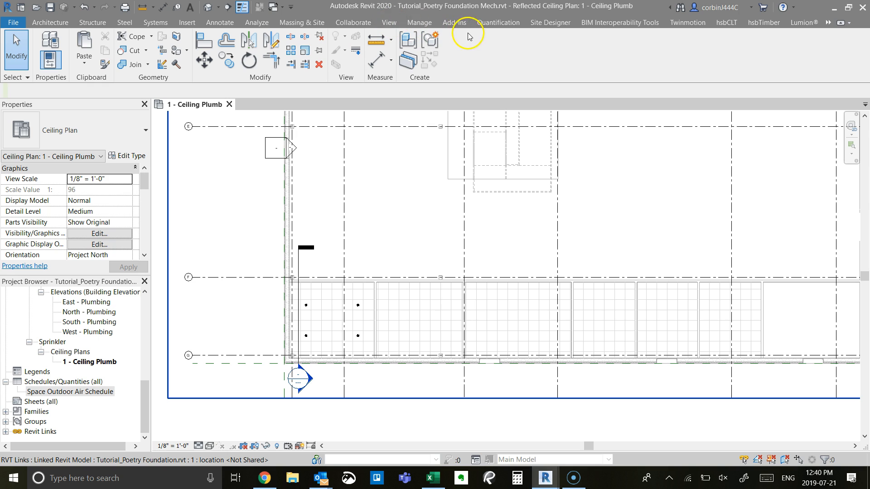
Create a new building component schedule for the Sprinklers category in the New Construction phase.
{"action": "left_click", "coordinate": [382, 23]}
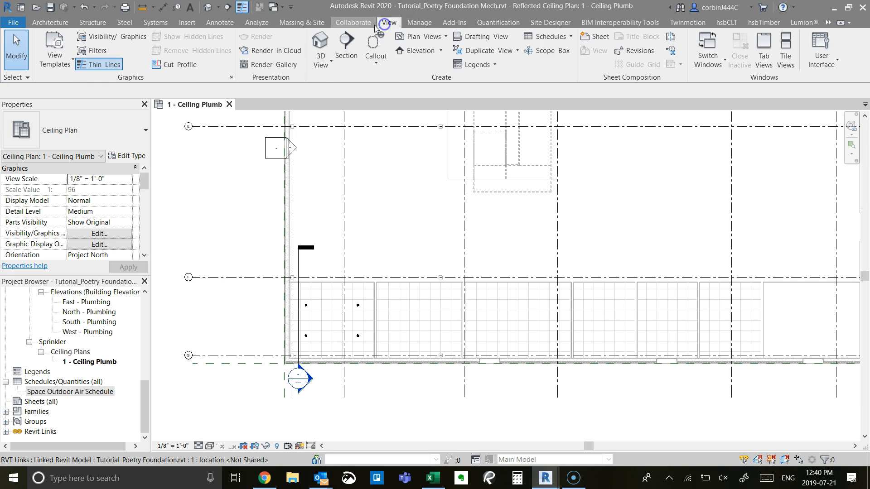
{"action": "left_click", "coordinate": [549, 37]}
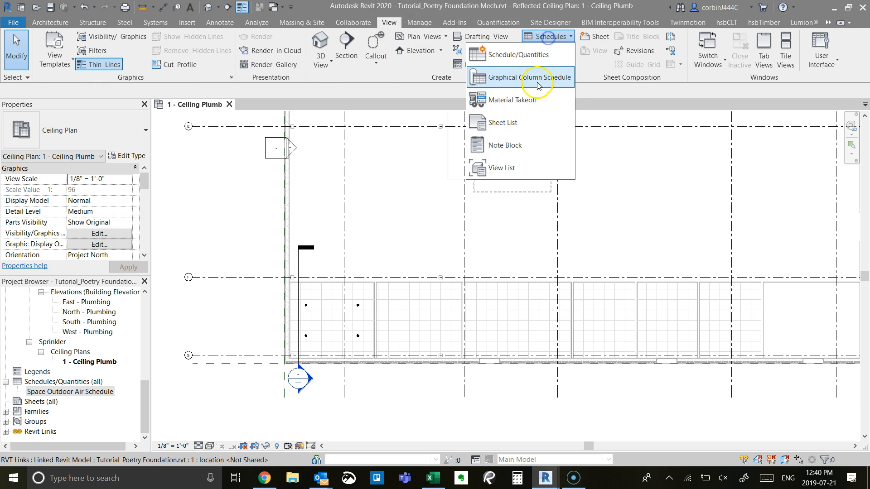
{"action": "left_click", "coordinate": [518, 54]}
{"action": "scroll", "coordinate": [415, 245], "scroll_direction": "down", "scroll_amount": 12}
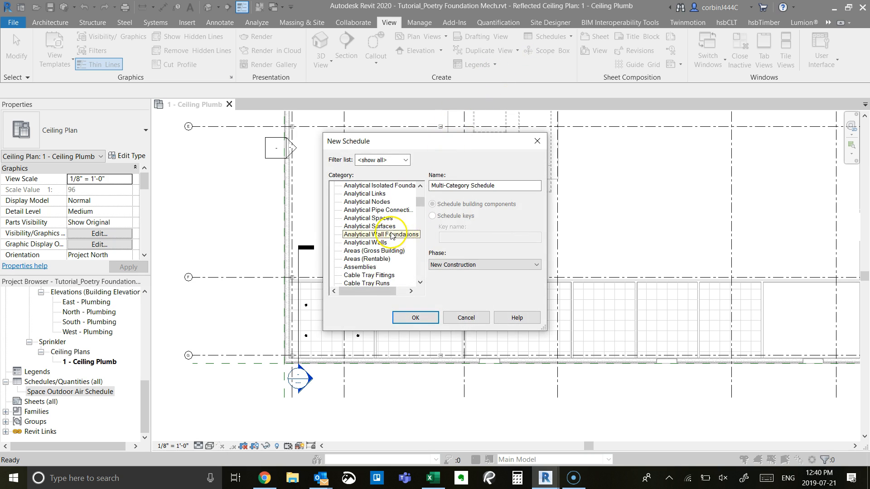
{"action": "scroll", "coordinate": [374, 228], "scroll_direction": "down", "scroll_amount": 2}
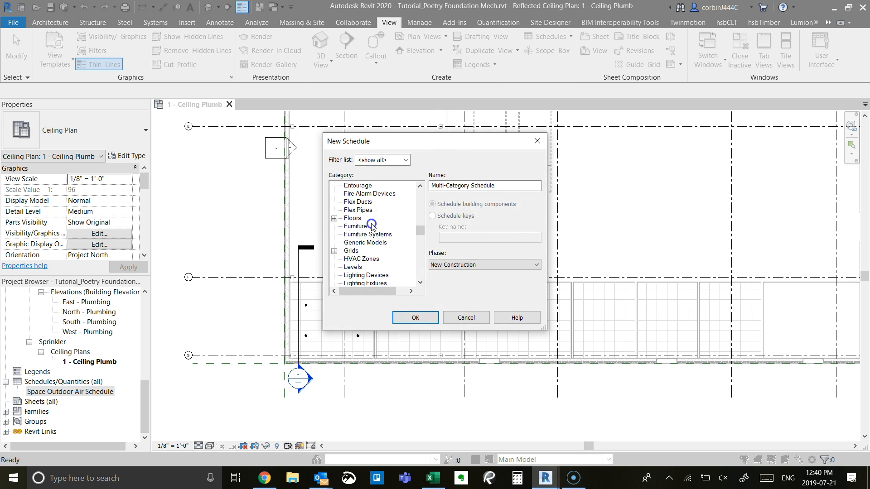
{"action": "left_click", "coordinate": [363, 234]}
{"action": "key", "text": "s"}
{"action": "scroll", "coordinate": [370, 268], "scroll_direction": "down", "scroll_amount": 2}
{"action": "left_click", "coordinate": [366, 260]}
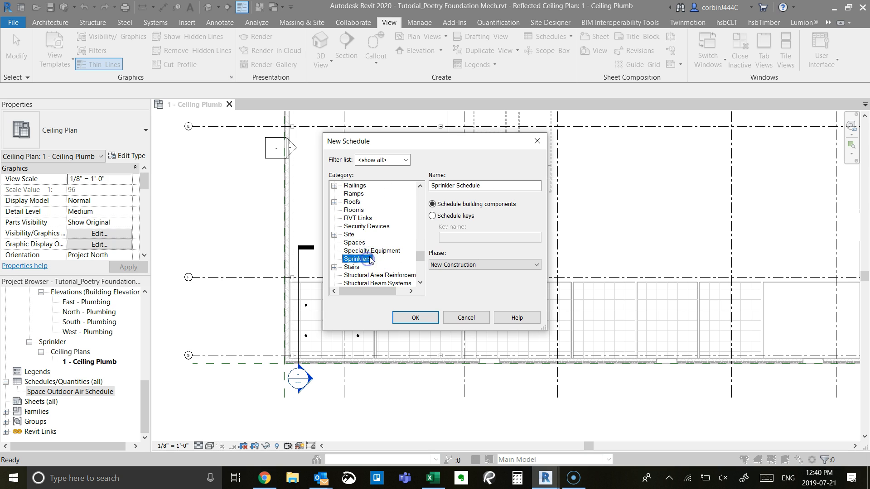
{"action": "left_click", "coordinate": [414, 317]}
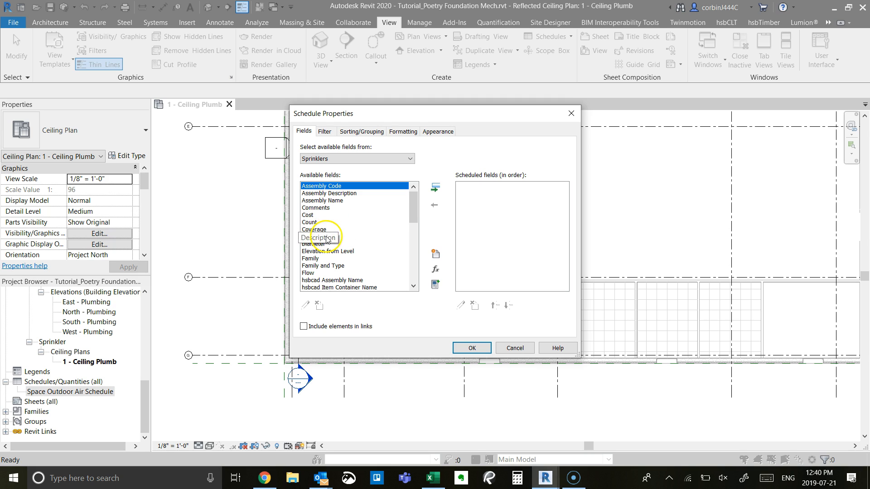
Add the Count, Family and Type, and Elevation from Level fields to the sprinkler schedule.
{"action": "left_click", "coordinate": [312, 223]}
{"action": "left_click", "coordinate": [435, 188]}
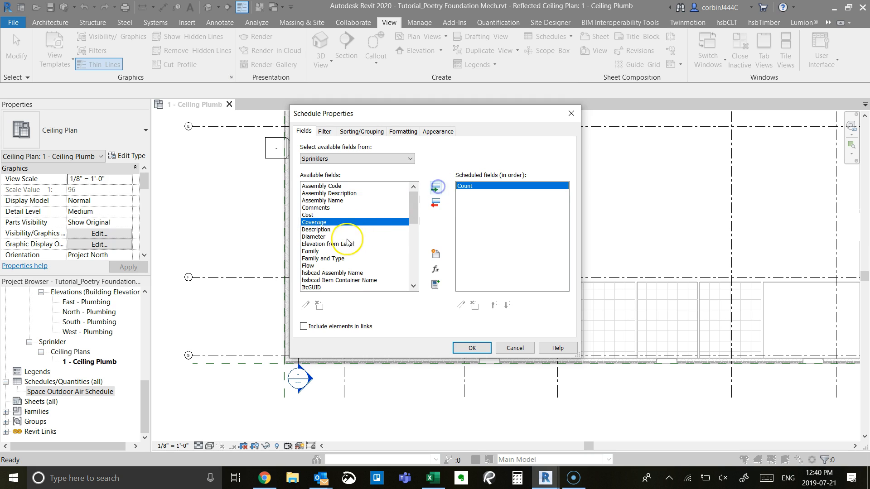
{"action": "left_click", "coordinate": [331, 243]}
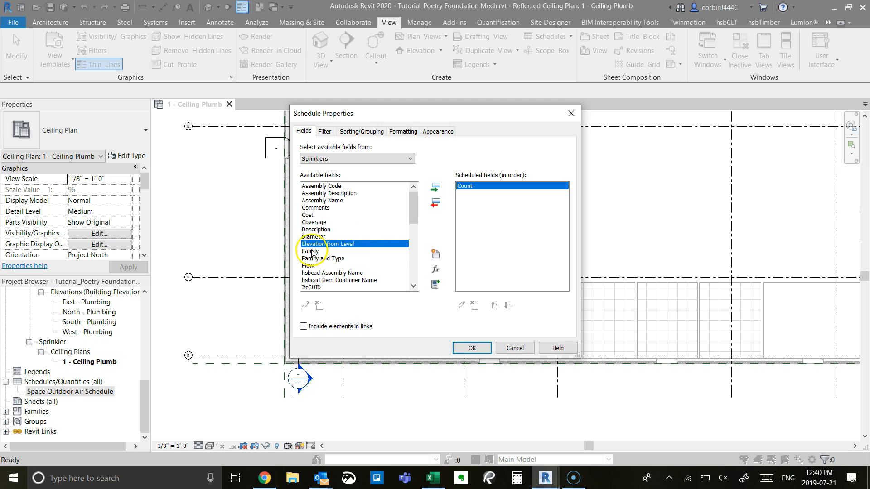
{"action": "left_click", "coordinate": [314, 258]}
{"action": "left_click", "coordinate": [436, 188]}
{"action": "left_click", "coordinate": [349, 245]}
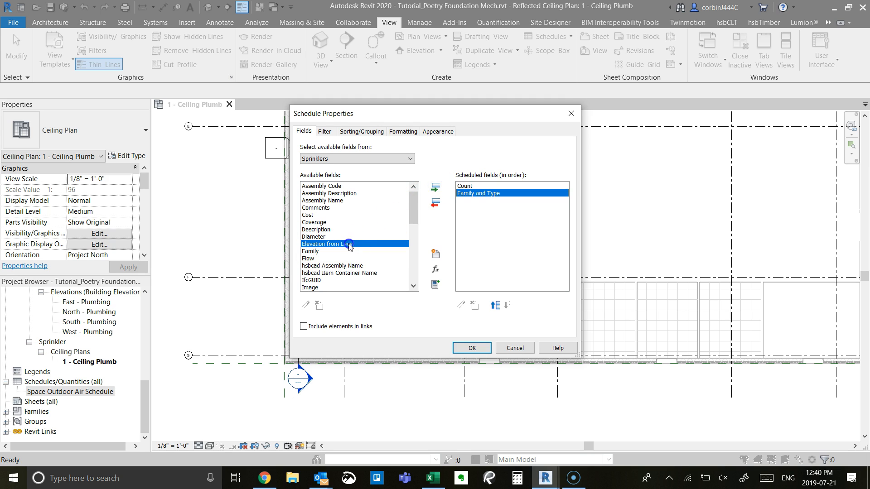
{"action": "left_click", "coordinate": [436, 187]}
Look through the remaining available sprinkler fields and generate the schedule with the chosen fields.
{"action": "scroll", "coordinate": [321, 263], "scroll_direction": "down", "scroll_amount": 5}
{"action": "scroll", "coordinate": [320, 264], "scroll_direction": "down", "scroll_amount": 1}
{"action": "scroll", "coordinate": [325, 246], "scroll_direction": "down", "scroll_amount": 1}
{"action": "scroll", "coordinate": [325, 246], "scroll_direction": "down", "scroll_amount": 3}
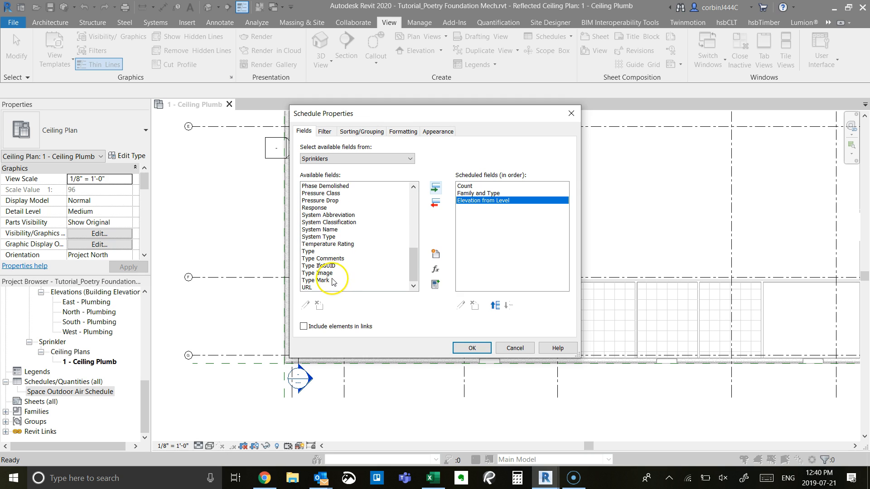
{"action": "scroll", "coordinate": [324, 247], "scroll_direction": "up", "scroll_amount": 1}
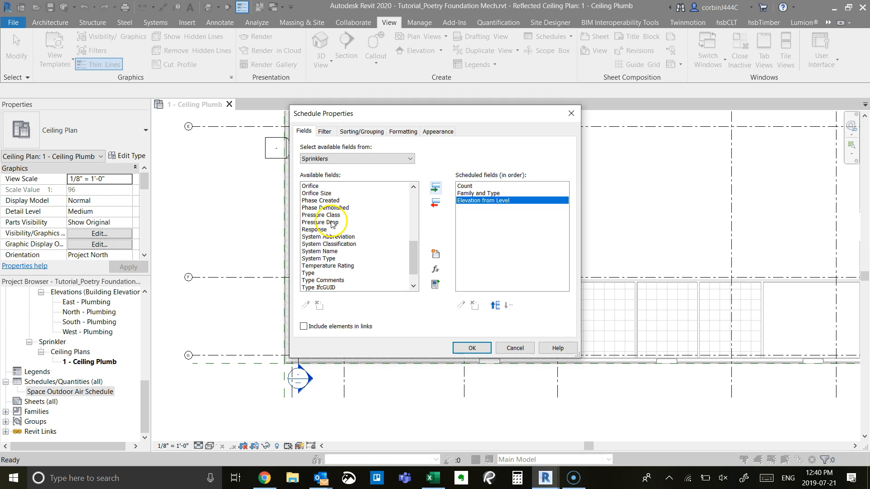
{"action": "scroll", "coordinate": [332, 225], "scroll_direction": "up", "scroll_amount": 1}
{"action": "scroll", "coordinate": [336, 234], "scroll_direction": "up", "scroll_amount": 2}
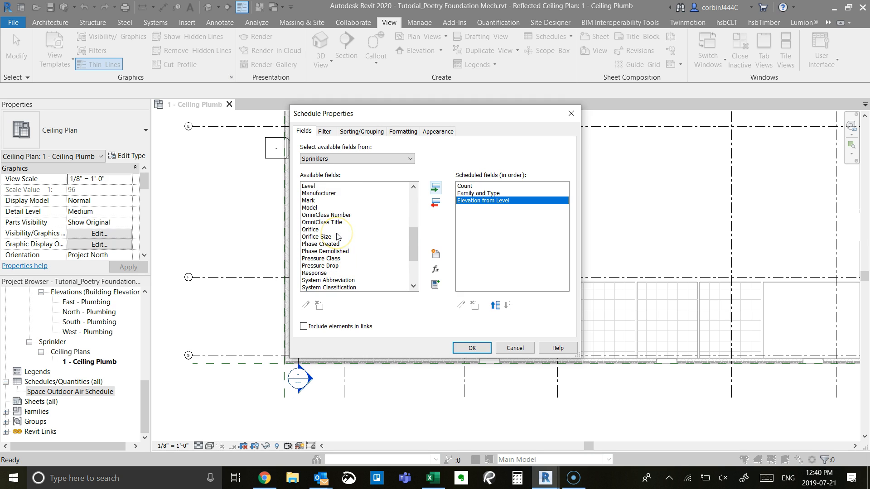
{"action": "scroll", "coordinate": [337, 234], "scroll_direction": "up", "scroll_amount": 2}
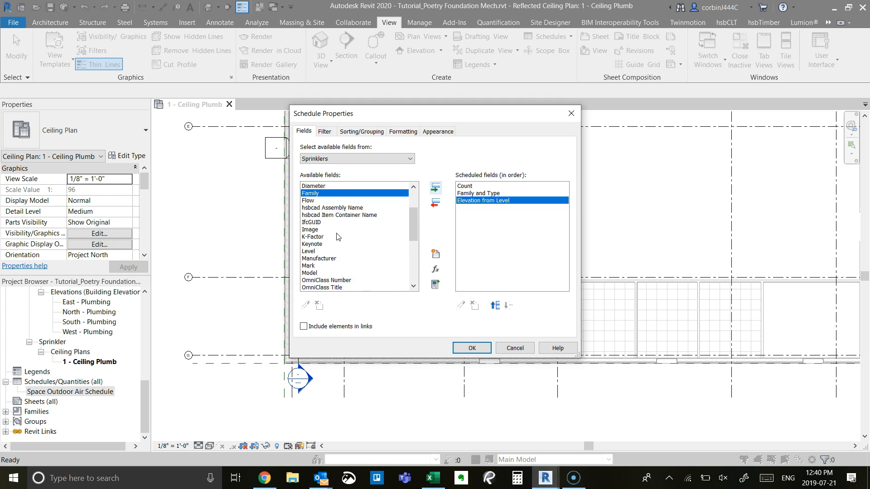
{"action": "scroll", "coordinate": [336, 233], "scroll_direction": "up", "scroll_amount": 2}
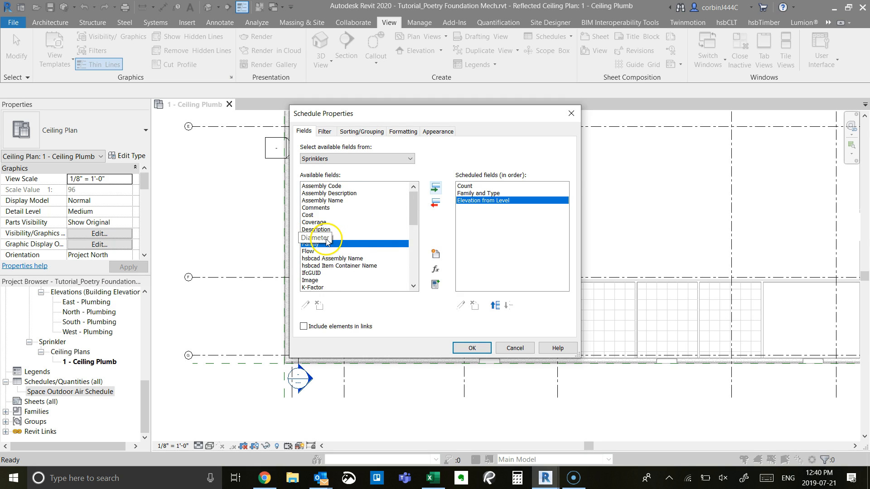
{"action": "left_click", "coordinate": [467, 348]}
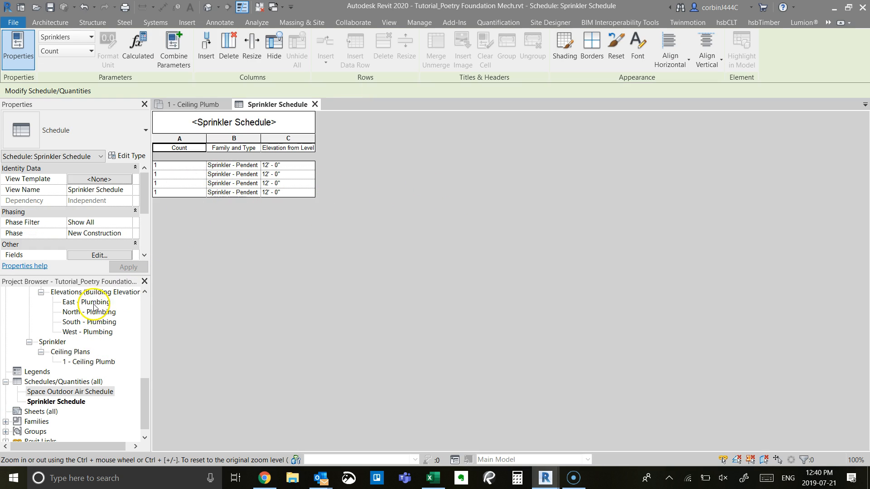
Turn on grand totals for the sprinkler schedule and turn off itemizing every instance.
{"action": "left_click", "coordinate": [91, 255]}
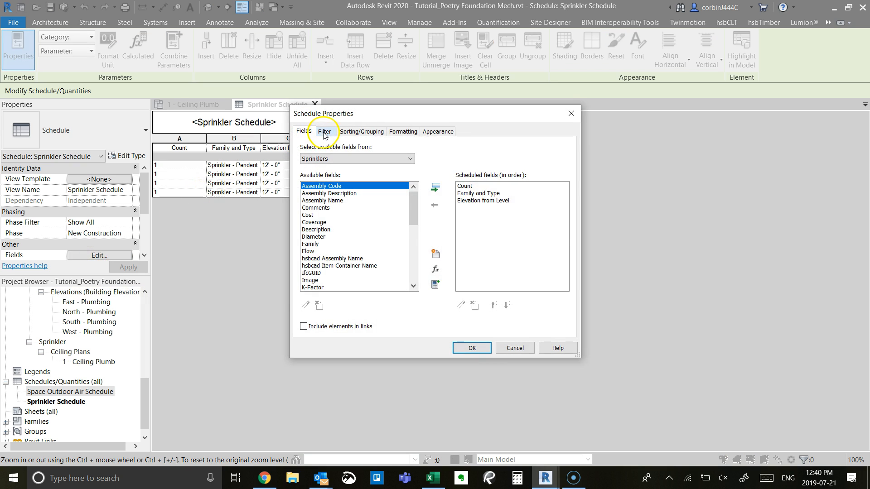
{"action": "left_click", "coordinate": [324, 131]}
{"action": "left_click", "coordinate": [348, 133]}
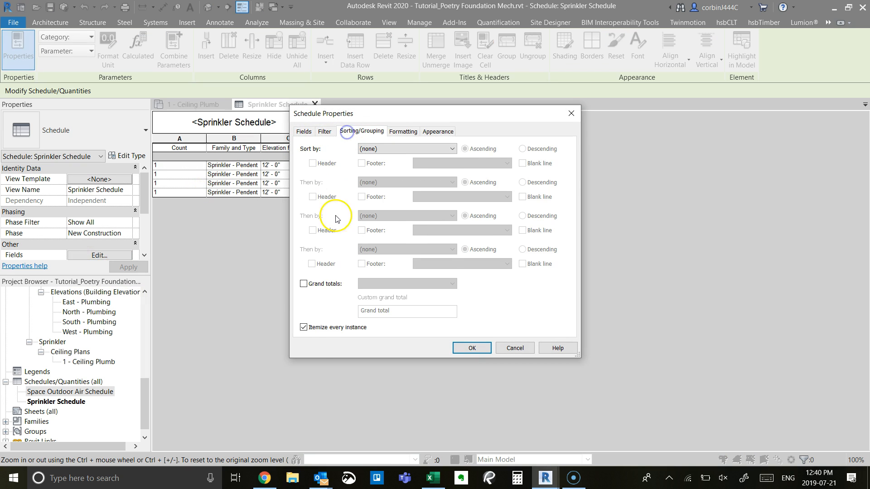
{"action": "left_click", "coordinate": [323, 284]}
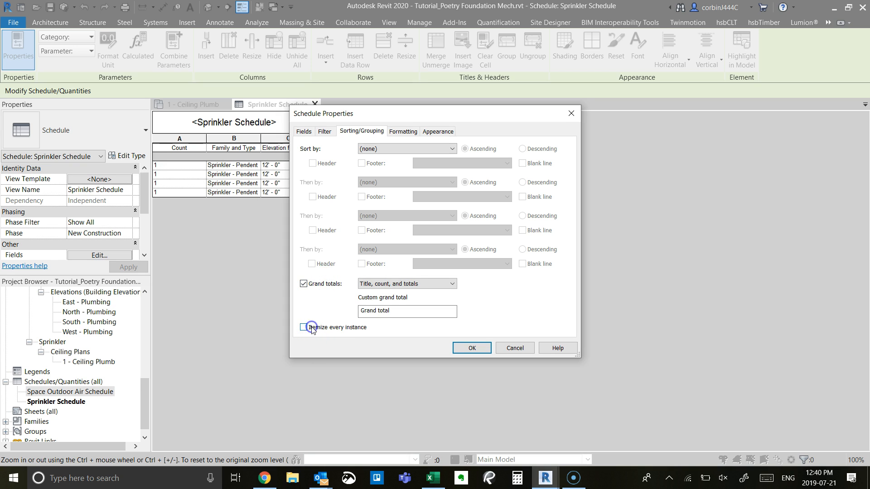
{"action": "left_click", "coordinate": [472, 348]}
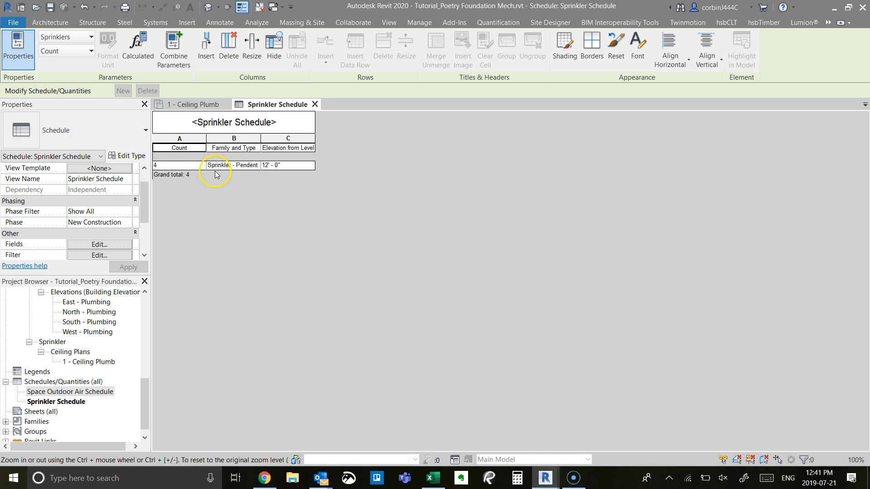
Add the Level field as the last column of the sprinkler schedule.
{"action": "left_click", "coordinate": [111, 245]}
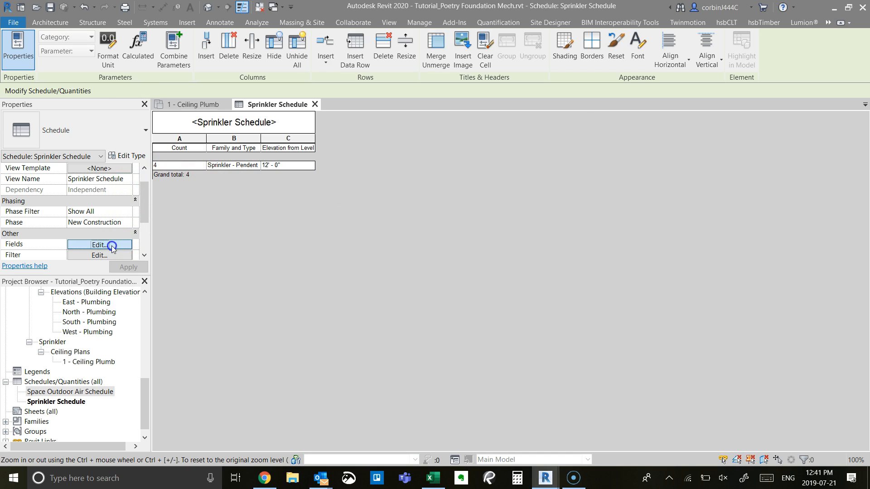
{"action": "scroll", "coordinate": [316, 262], "scroll_direction": "down", "scroll_amount": 1}
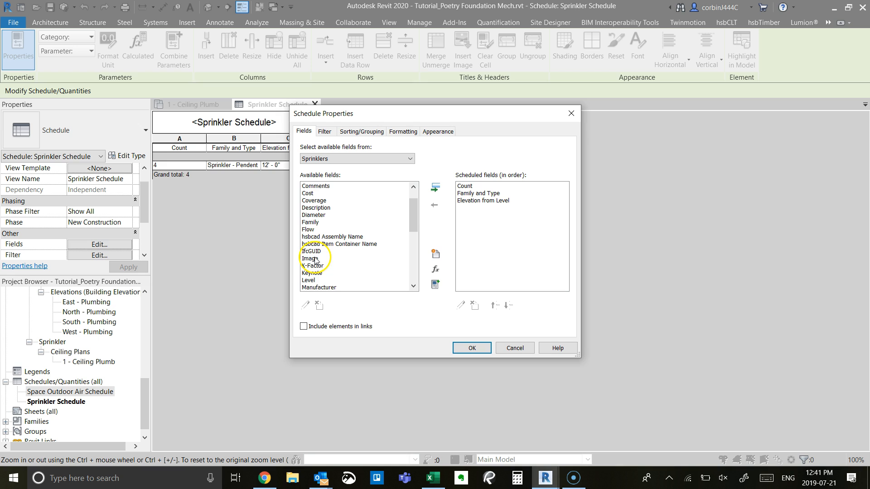
{"action": "scroll", "coordinate": [315, 260], "scroll_direction": "down", "scroll_amount": 2}
{"action": "left_click", "coordinate": [310, 237]}
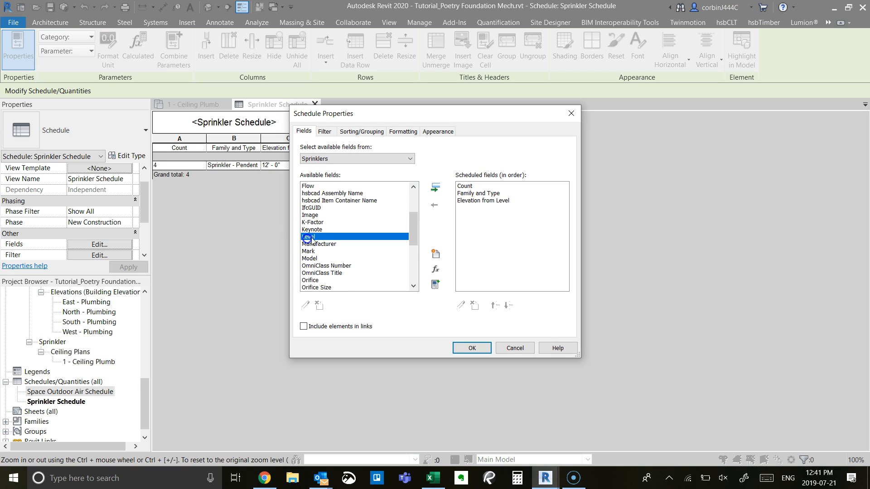
{"action": "left_click", "coordinate": [434, 188]}
{"action": "left_click", "coordinate": [472, 348]}
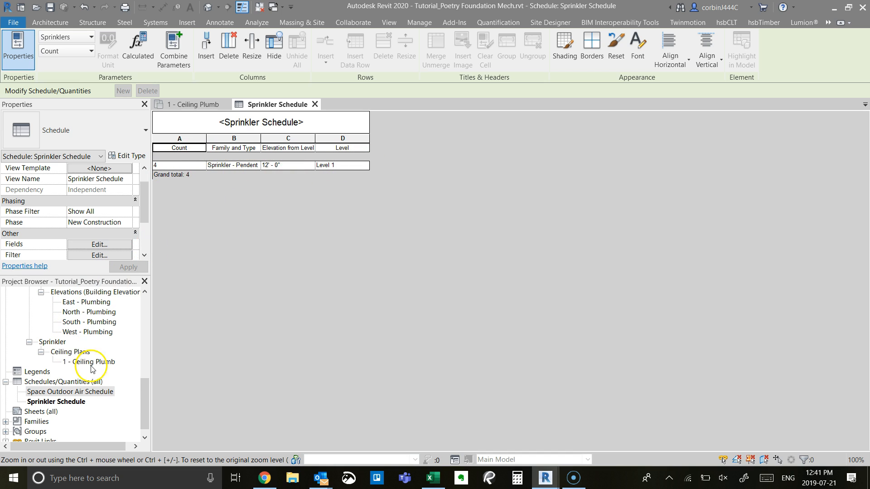
Switch to the Revit window with Tutorial_Poetry Foundation.rvt and inspect the uppermost wall-mounted toilet in the Level 1 Plumb ceiling plan.
{"action": "mouse_move", "coordinate": [545, 478]}
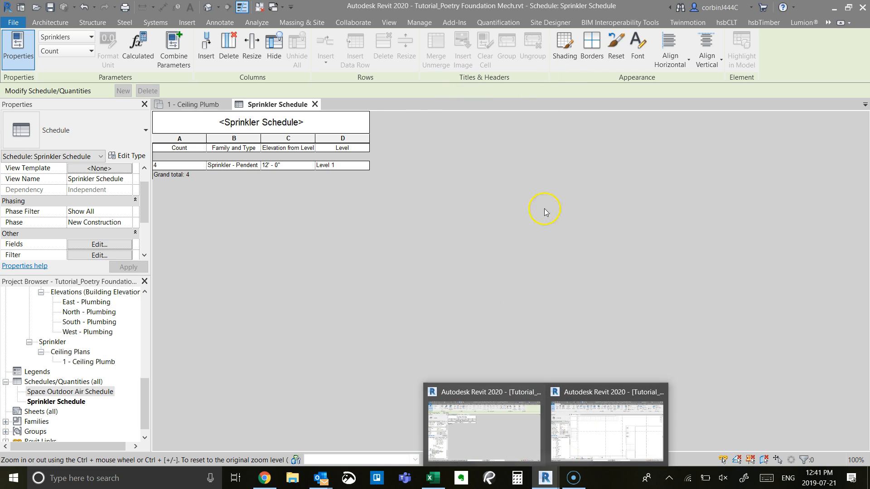
{"action": "left_click", "coordinate": [602, 426]}
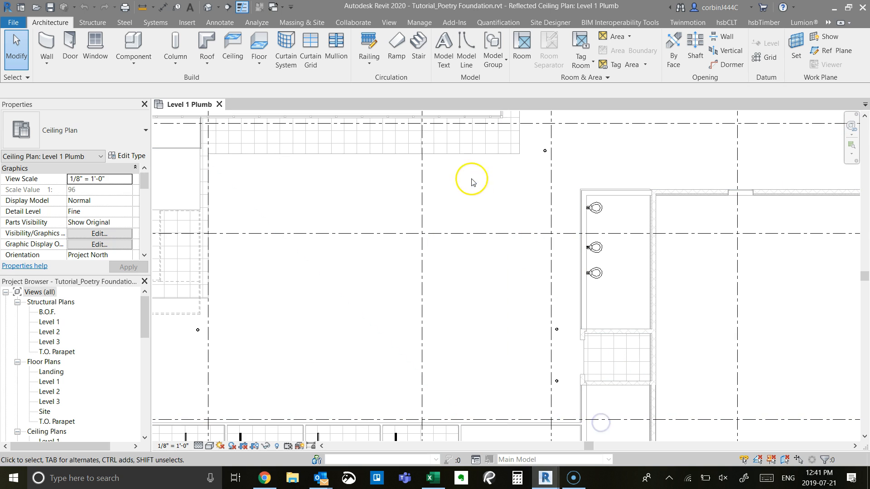
{"action": "left_click", "coordinate": [593, 205]}
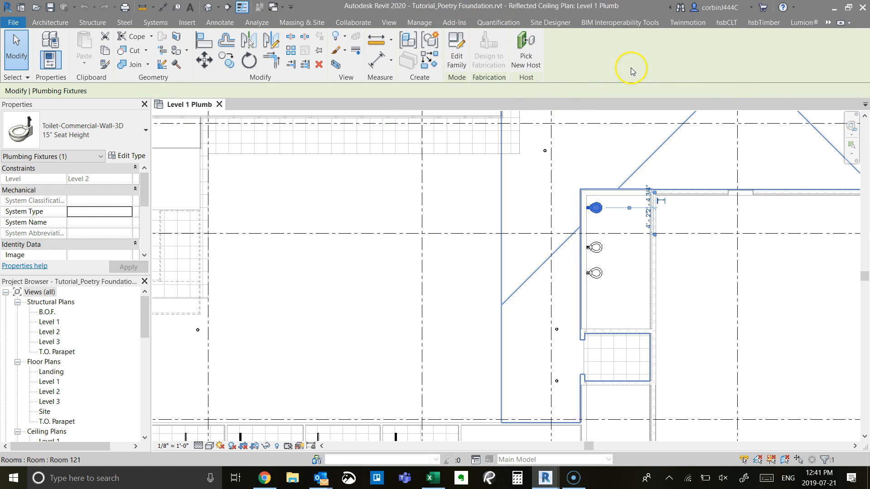
{"action": "left_click", "coordinate": [460, 184]}
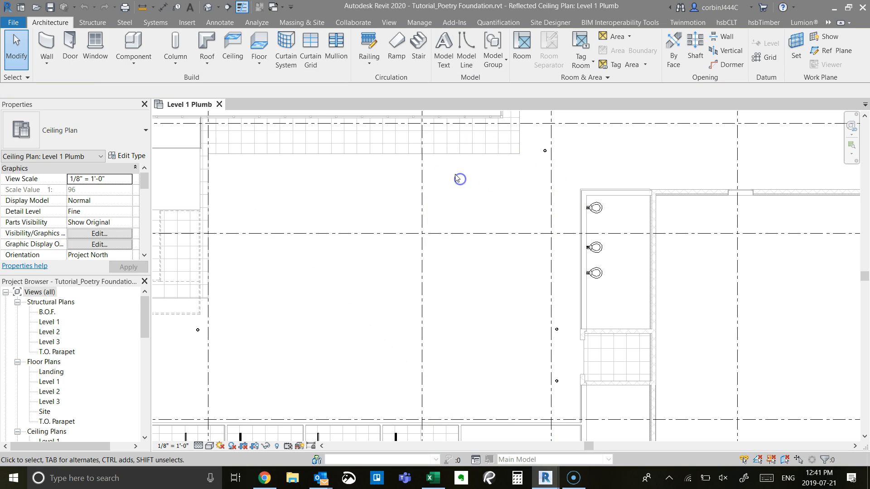
Start a new building component schedule for the Plumbing Fixtures category in the New Construction phase.
{"action": "left_click", "coordinate": [391, 22]}
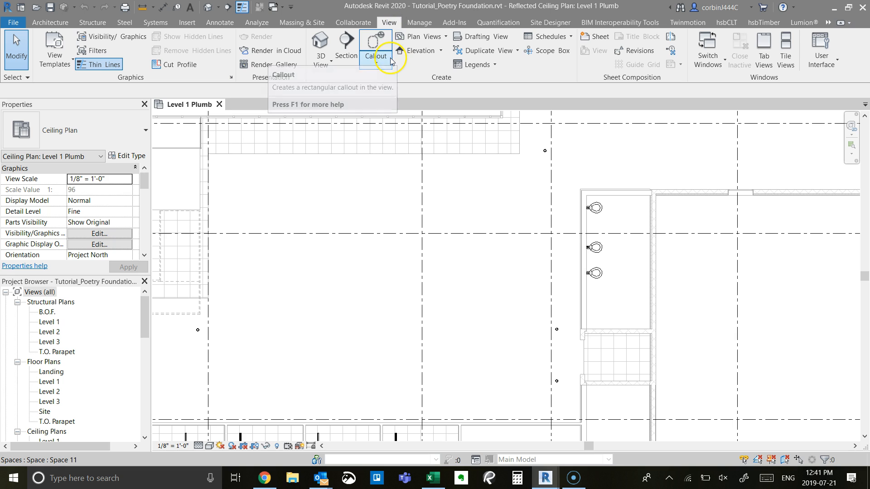
{"action": "left_click", "coordinate": [552, 36]}
{"action": "left_click", "coordinate": [529, 53]}
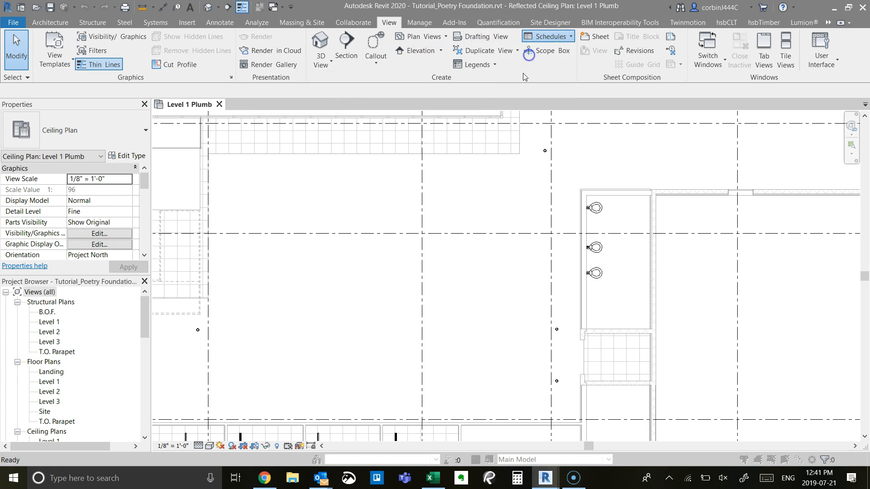
{"action": "scroll", "coordinate": [367, 236], "scroll_direction": "down", "scroll_amount": 3}
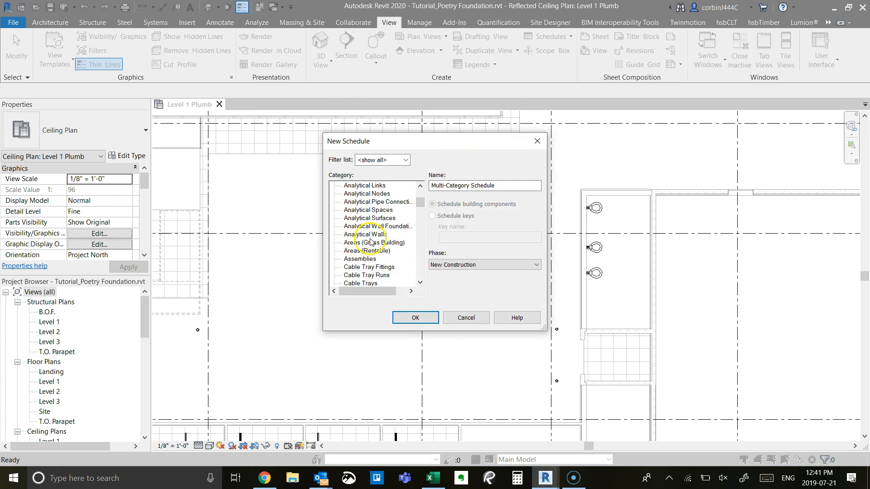
{"action": "left_click", "coordinate": [364, 251]}
{"action": "key", "text": "p"}
{"action": "scroll", "coordinate": [360, 262], "scroll_direction": "down", "scroll_amount": 4}
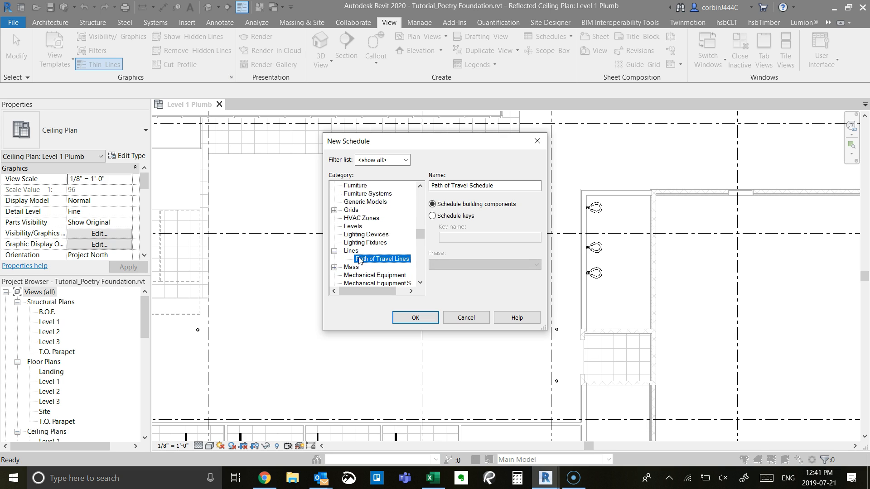
{"action": "key", "text": "p"}
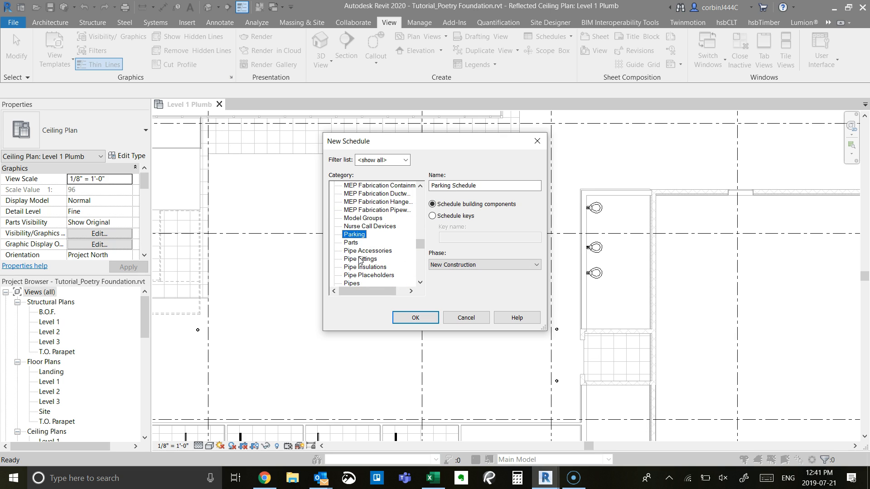
{"action": "scroll", "coordinate": [360, 261], "scroll_direction": "down", "scroll_amount": 2}
{"action": "left_click", "coordinate": [360, 259]}
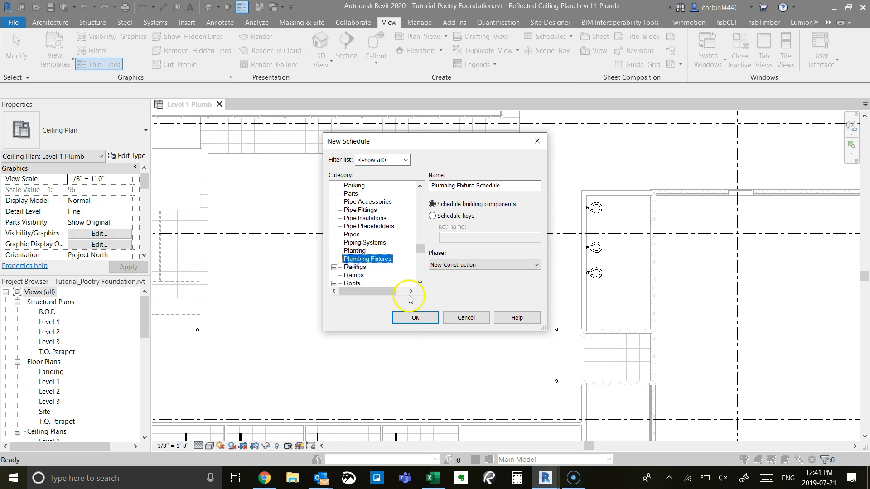
{"action": "left_click", "coordinate": [410, 316]}
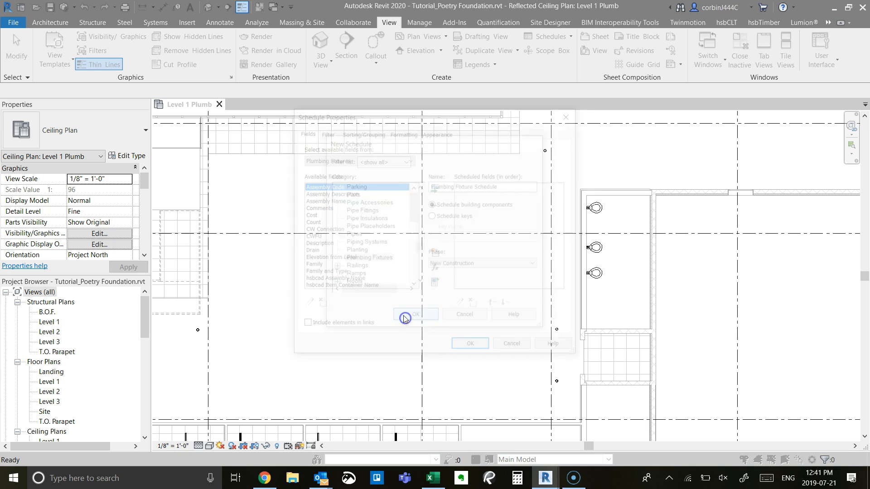
Add the Count, Elevation from Level, Drain, and Family and Type fields to the plumbing fixture schedule.
{"action": "left_click", "coordinate": [317, 222]}
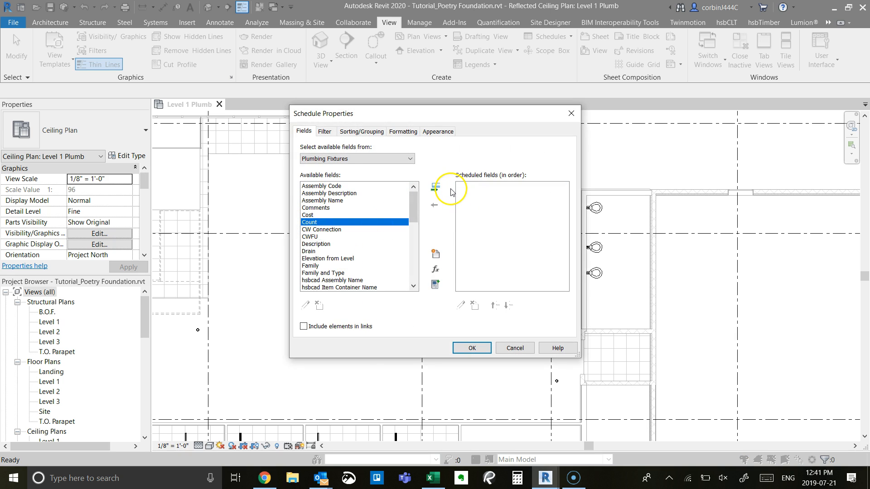
{"action": "left_click", "coordinate": [435, 187]}
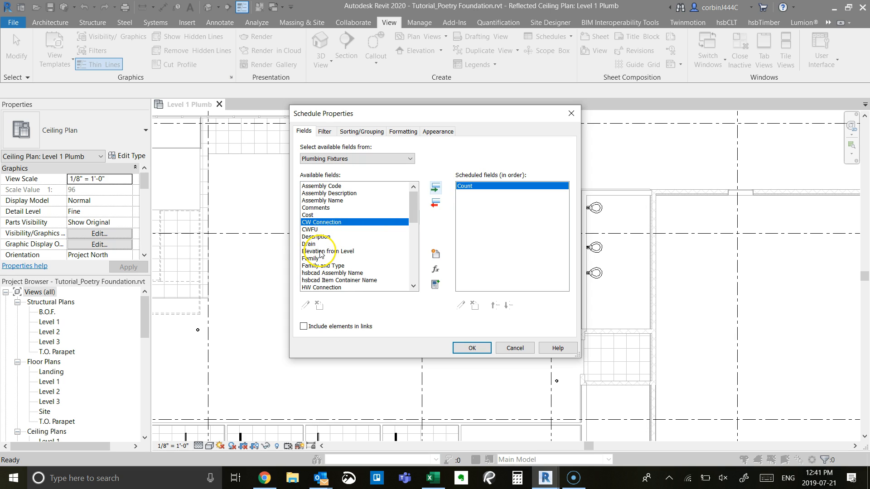
{"action": "left_click", "coordinate": [320, 252]}
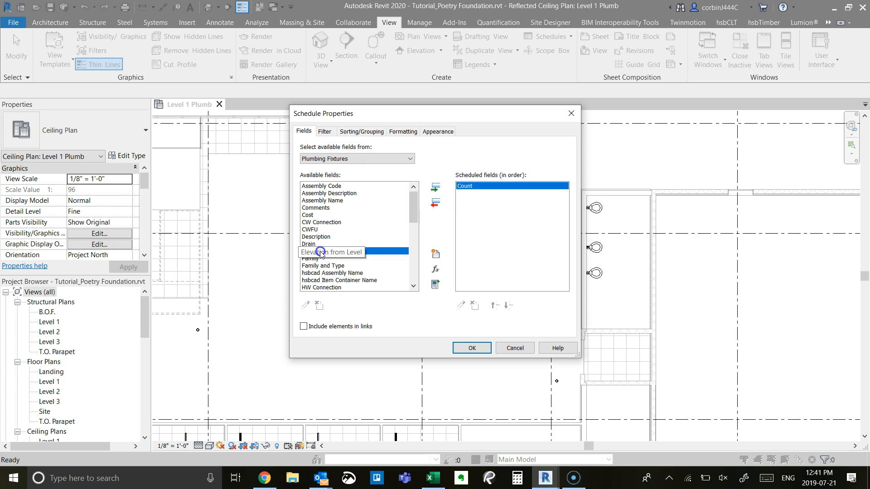
{"action": "left_click", "coordinate": [436, 190]}
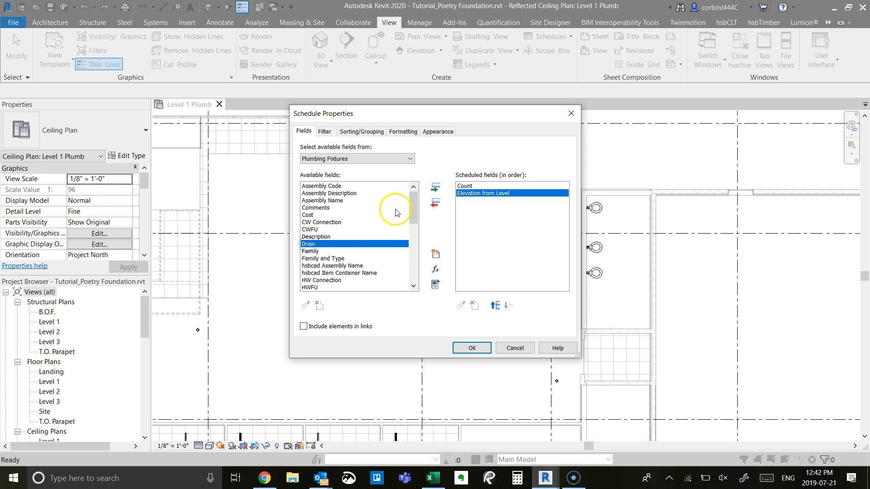
{"action": "left_click", "coordinate": [435, 187]}
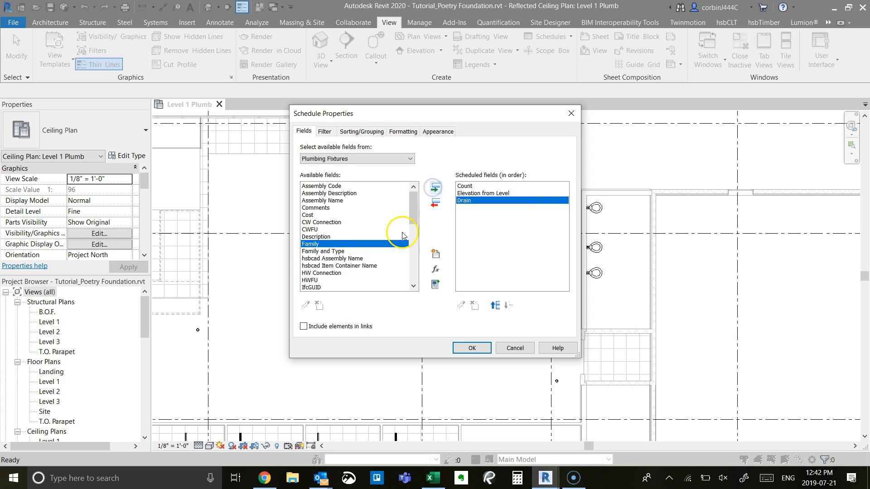
{"action": "left_click", "coordinate": [329, 258]}
{"action": "left_click", "coordinate": [335, 251]}
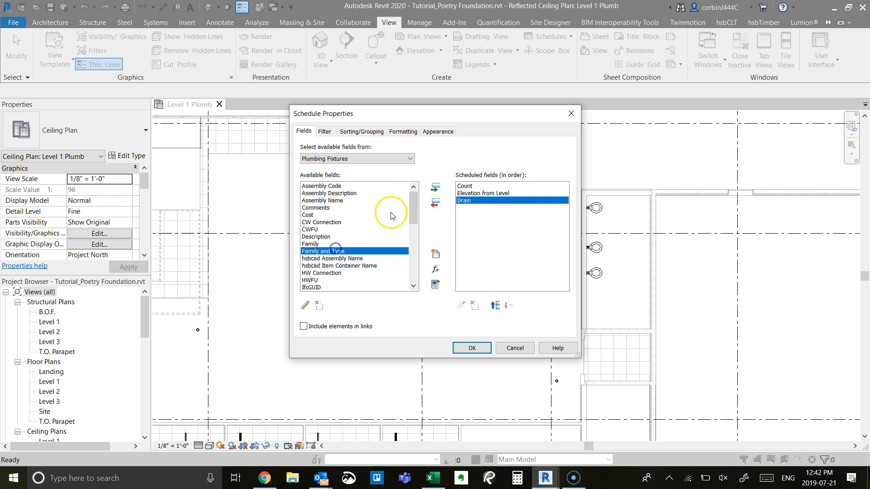
{"action": "left_click", "coordinate": [435, 188]}
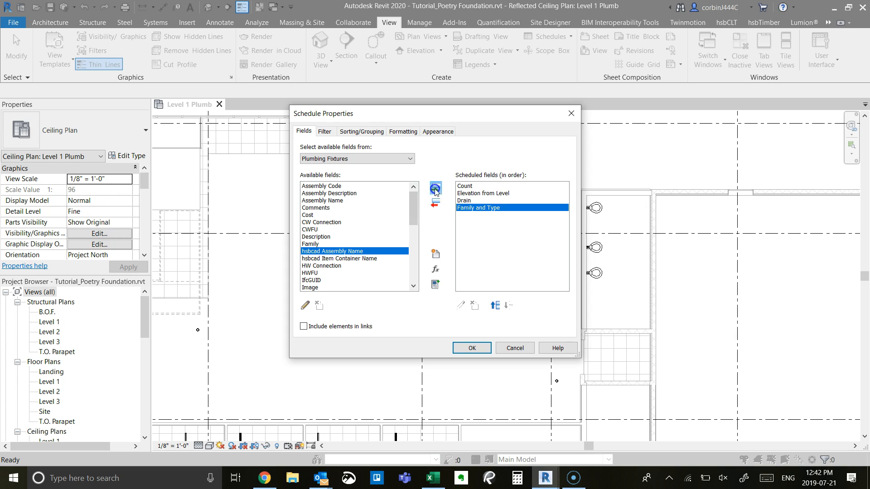
Move the Family and Type field directly below Count in the scheduled field order.
{"action": "left_click", "coordinate": [495, 306]}
{"action": "left_click", "coordinate": [495, 305]}
{"action": "left_click", "coordinate": [495, 306]}
{"action": "left_click", "coordinate": [508, 306]}
Look through the available plumbing fixture fields and add the Level field after Family and Type.
{"action": "scroll", "coordinate": [318, 287], "scroll_direction": "down", "scroll_amount": 2}
{"action": "scroll", "coordinate": [319, 285], "scroll_direction": "down", "scroll_amount": 3}
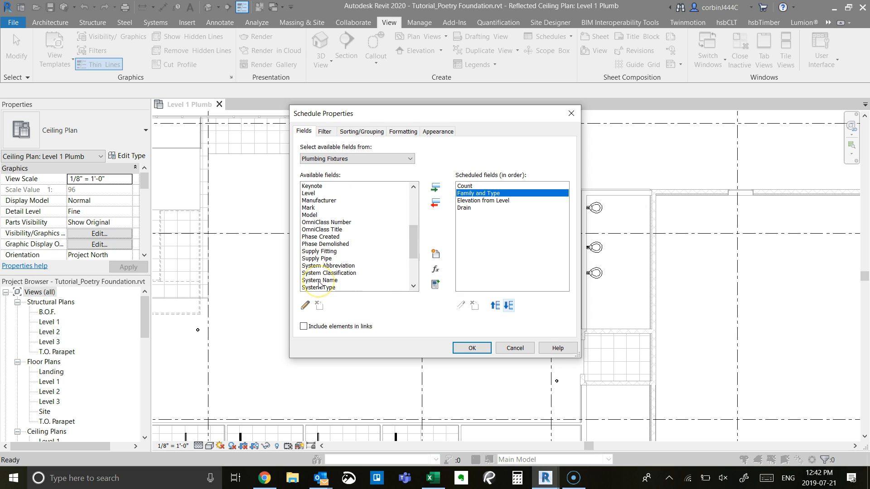
{"action": "scroll", "coordinate": [335, 247], "scroll_direction": "down", "scroll_amount": 4}
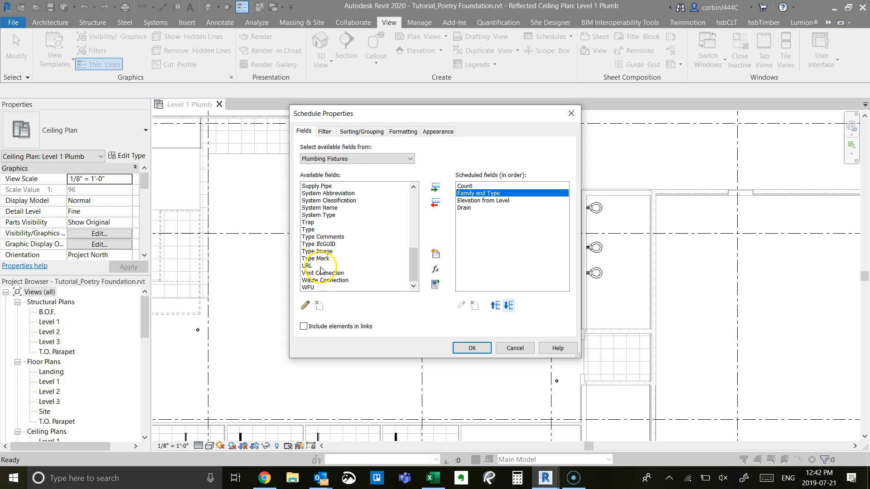
{"action": "scroll", "coordinate": [318, 221], "scroll_direction": "up", "scroll_amount": 7}
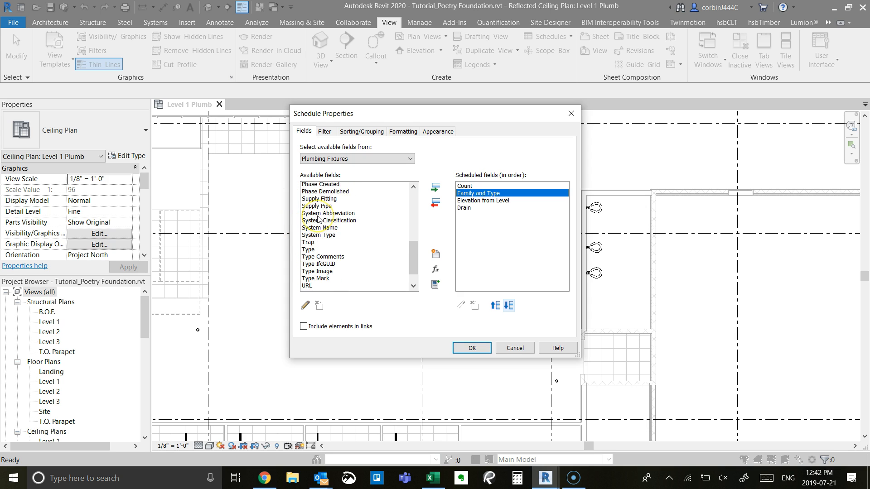
{"action": "left_click", "coordinate": [318, 223]}
{"action": "scroll", "coordinate": [319, 228], "scroll_direction": "down", "scroll_amount": 1}
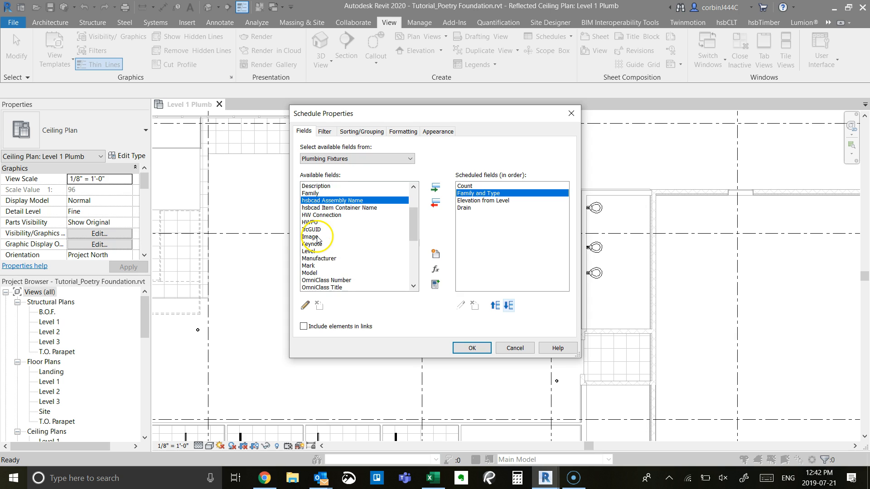
{"action": "left_click", "coordinate": [313, 251]}
{"action": "left_click", "coordinate": [435, 189]}
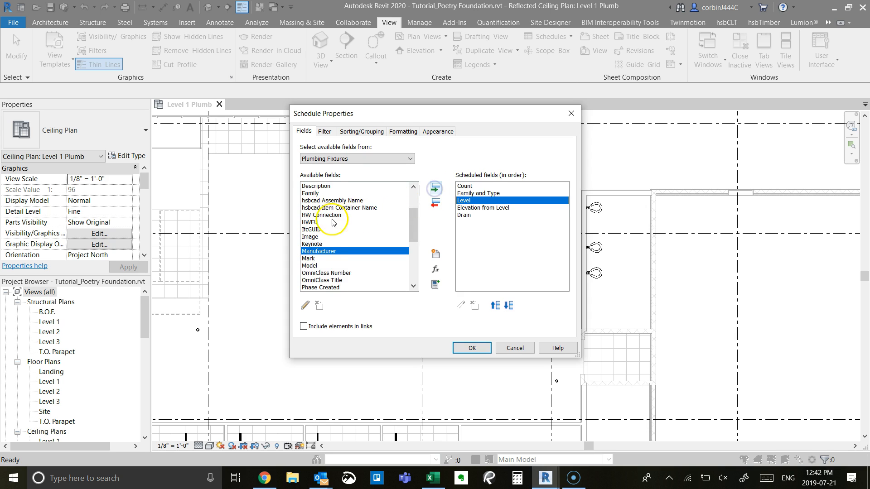
{"action": "scroll", "coordinate": [330, 222], "scroll_direction": "up", "scroll_amount": 3}
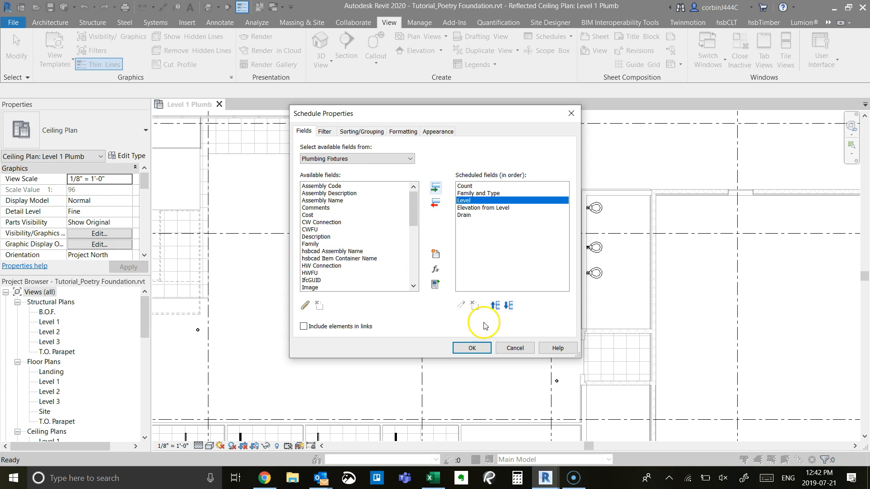
Generate the plumbing fixture schedule with grand totals turned on and itemizing of every instance turned off.
{"action": "left_click", "coordinate": [350, 133]}
{"action": "left_click", "coordinate": [303, 283]}
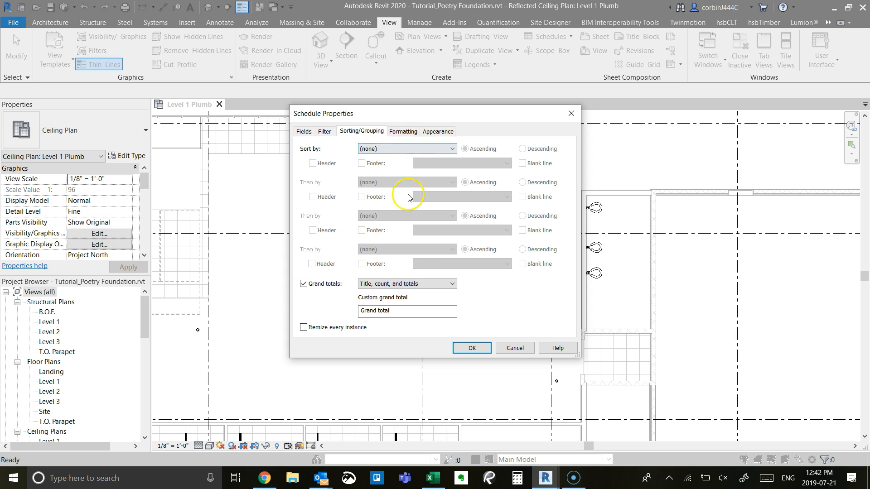
{"action": "left_click", "coordinate": [466, 348]}
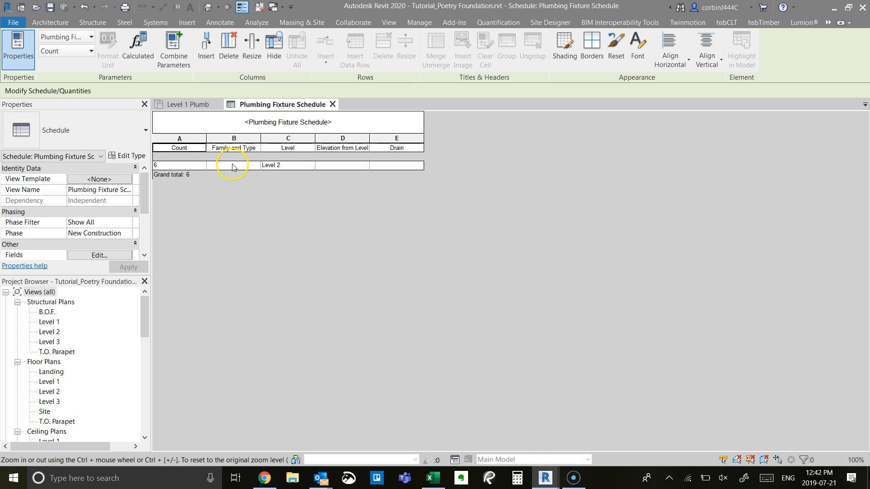
Remove the Family and Type sorting from the plumbing fixture schedule by setting its first sort criterion to (none).
{"action": "scroll", "coordinate": [105, 229], "scroll_direction": "down", "scroll_amount": 3}
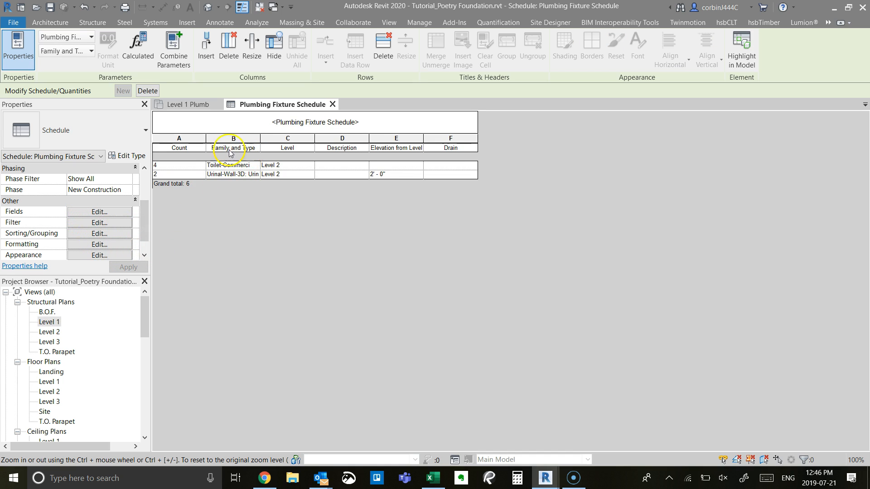
{"action": "left_click", "coordinate": [100, 224]}
{"action": "left_click", "coordinate": [360, 131]}
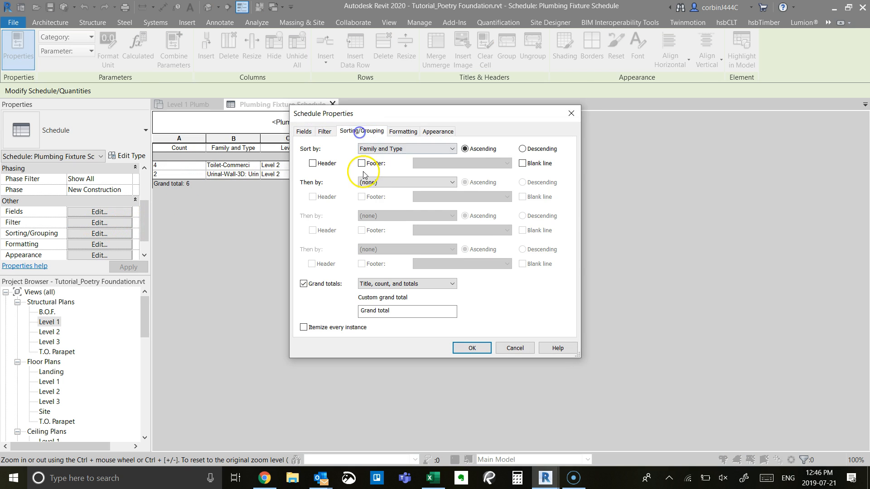
{"action": "left_click", "coordinate": [379, 150]}
{"action": "left_click", "coordinate": [379, 155]}
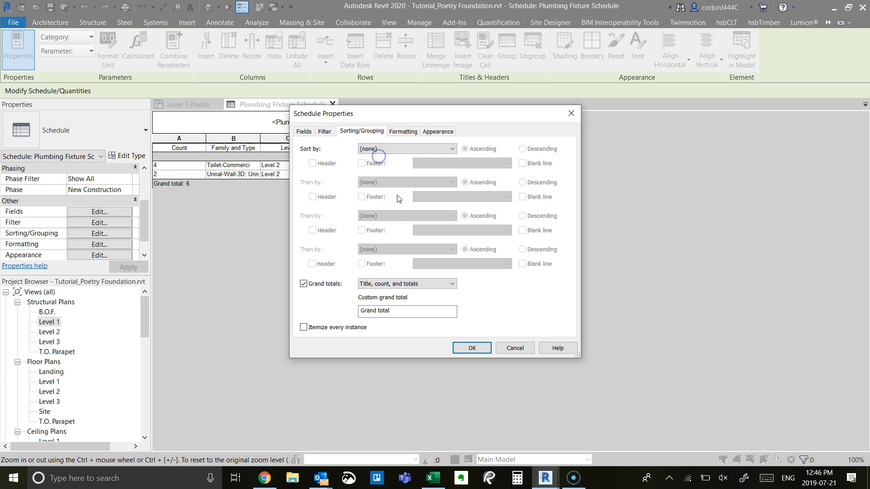
{"action": "left_click", "coordinate": [471, 347]}
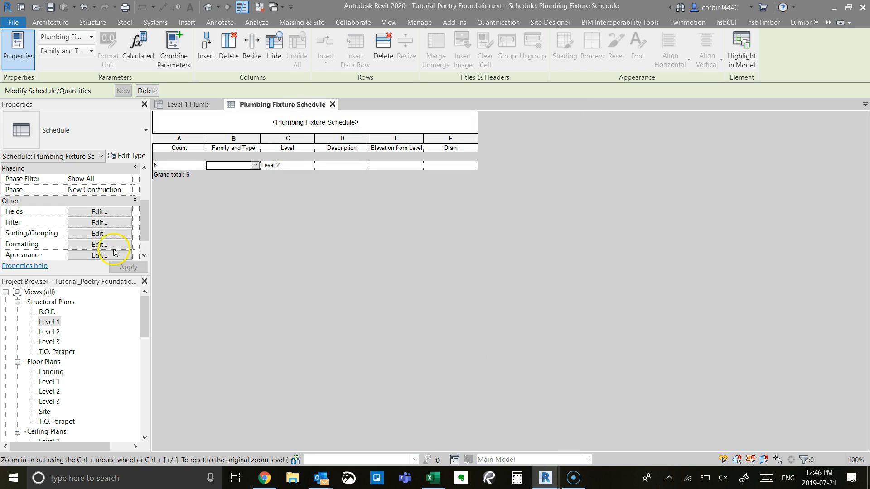
Sort the plumbing fixture schedule by Family and Type in ascending order and select the toilet row's family cell.
{"action": "left_click", "coordinate": [96, 234]}
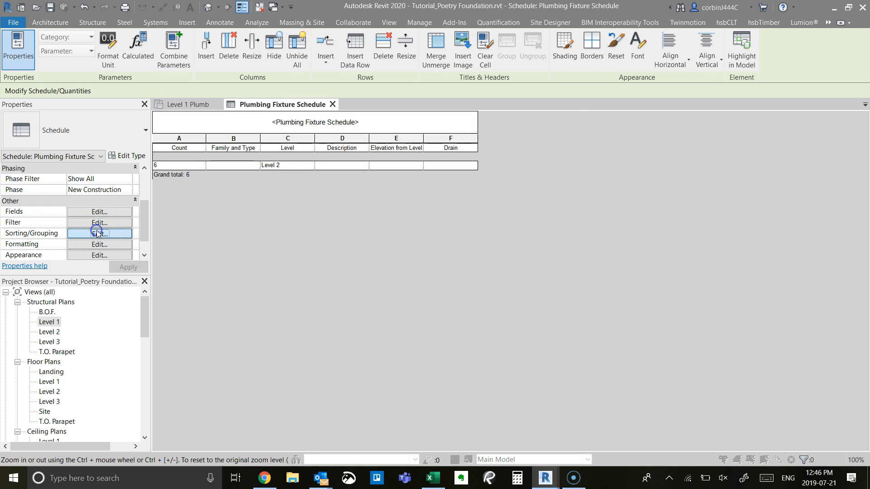
{"action": "left_click", "coordinate": [368, 149]}
{"action": "left_click", "coordinate": [387, 163]}
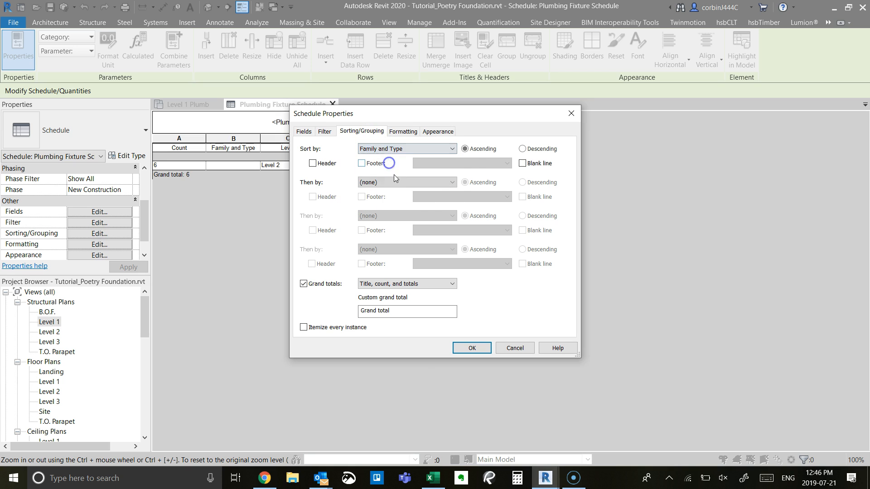
{"action": "left_click", "coordinate": [471, 346]}
{"action": "left_click", "coordinate": [219, 166]}
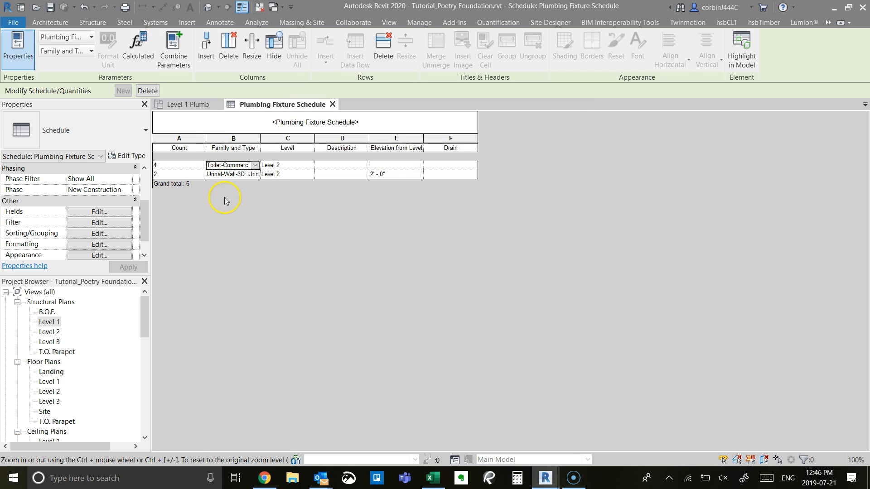